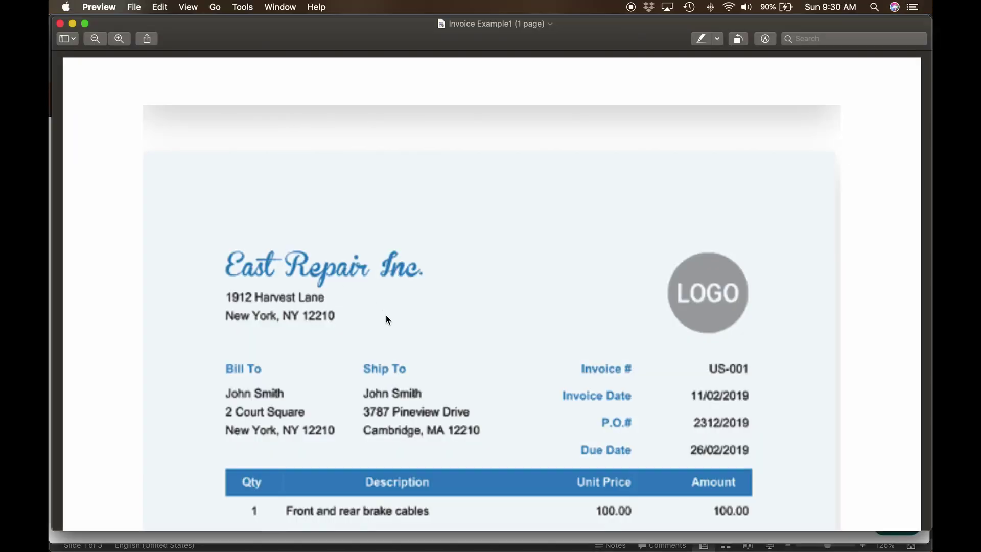
# - Review the example invoice PDF and browse the fields available for the Invoice Example template in Form Engine
pyautogui.scroll(-2, 368, 358)
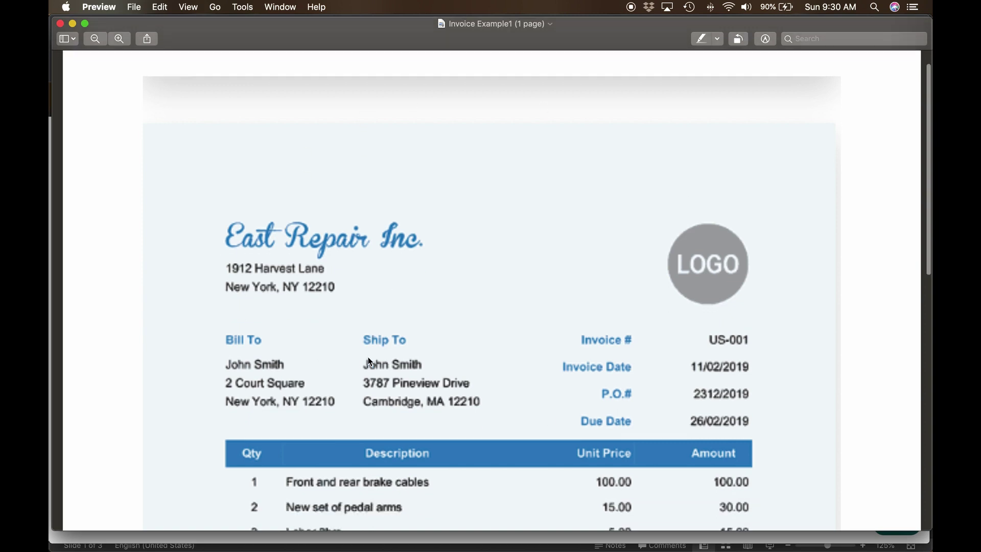
pyautogui.scroll(-10, 368, 361)
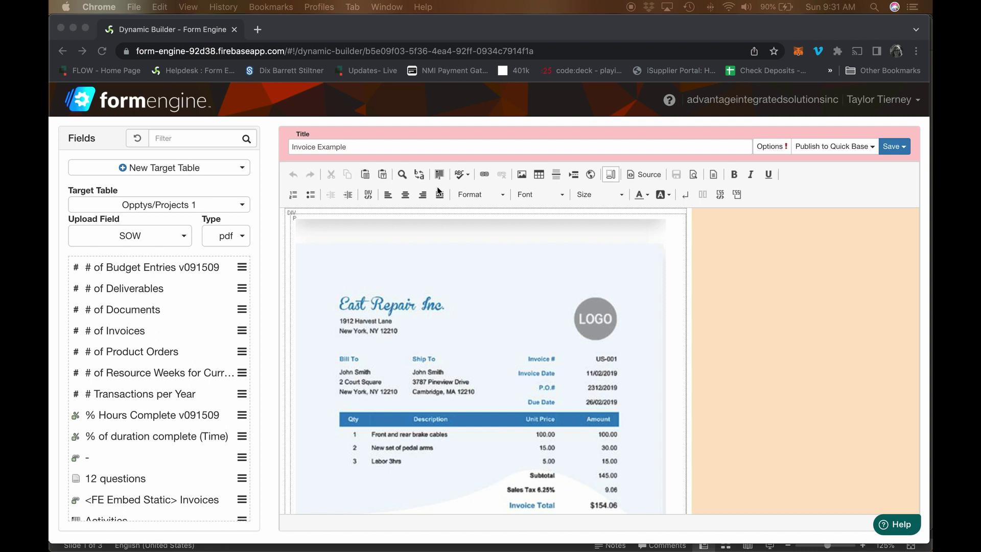
pyautogui.scroll(-5, 139, 451)
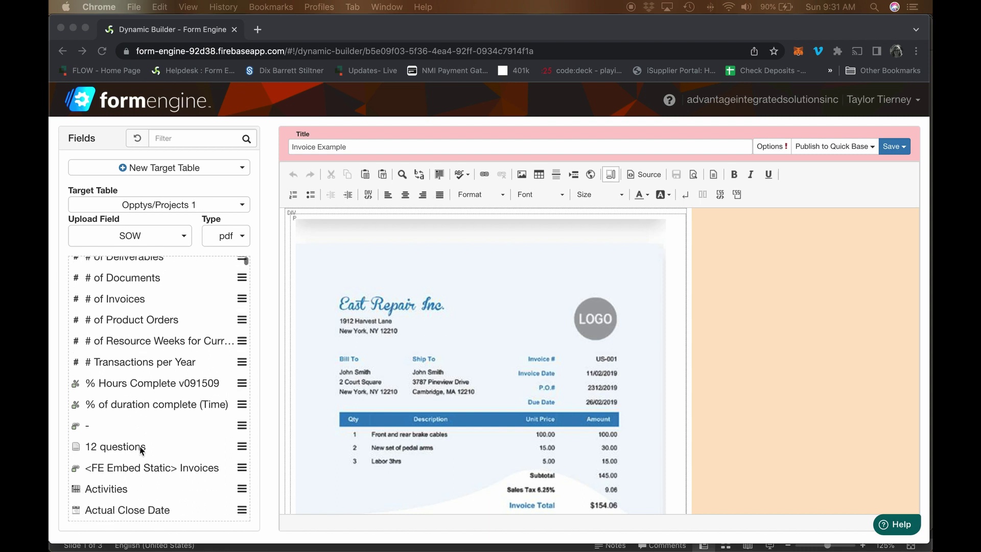
pyautogui.scroll(-3, 146, 449)
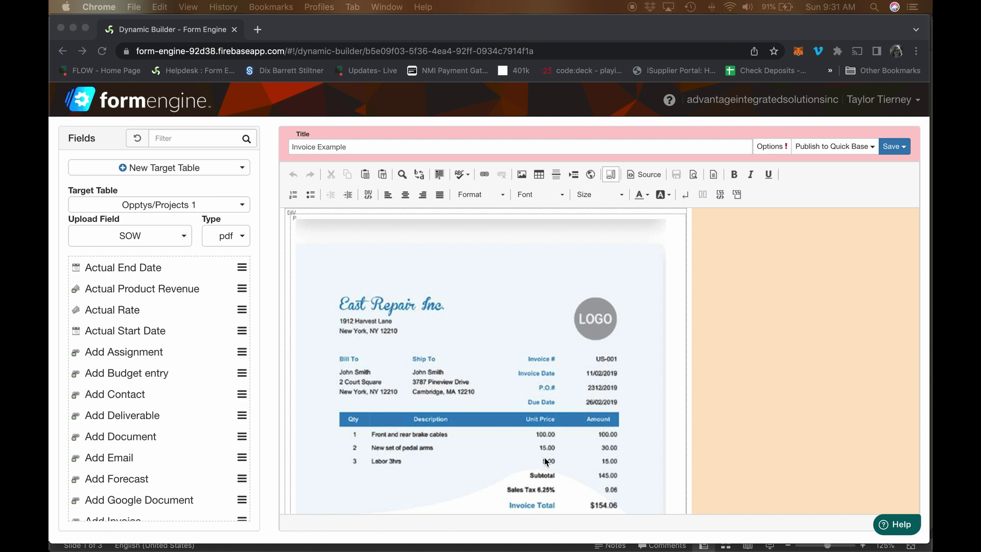
pyautogui.scroll(-3, 510, 440)
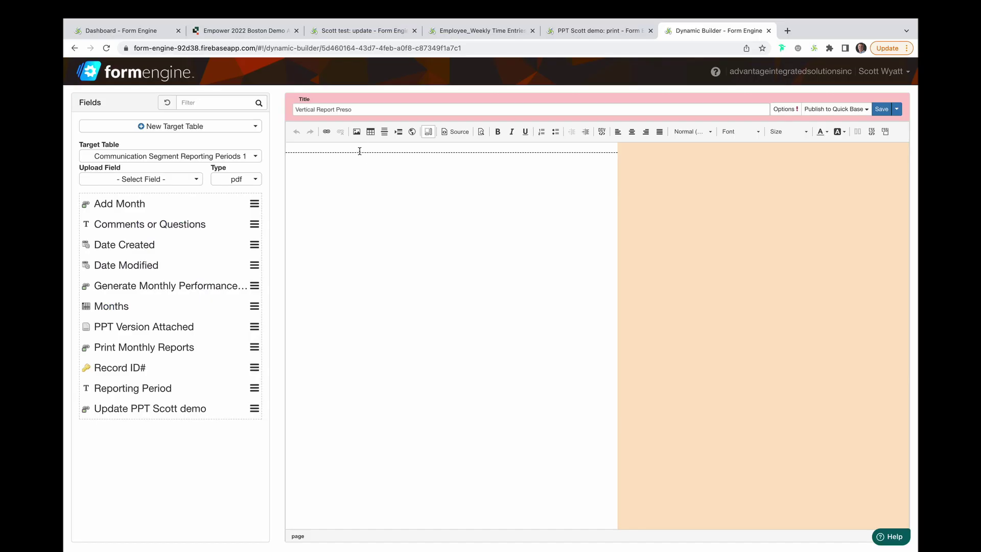
# - Add blank lines to the Vertical Report Preso template and insert the Months report with the Vertical report type
pyautogui.click(360, 151)
pyautogui.press('Return')
pyautogui.press('Return')
pyautogui.press('Return')
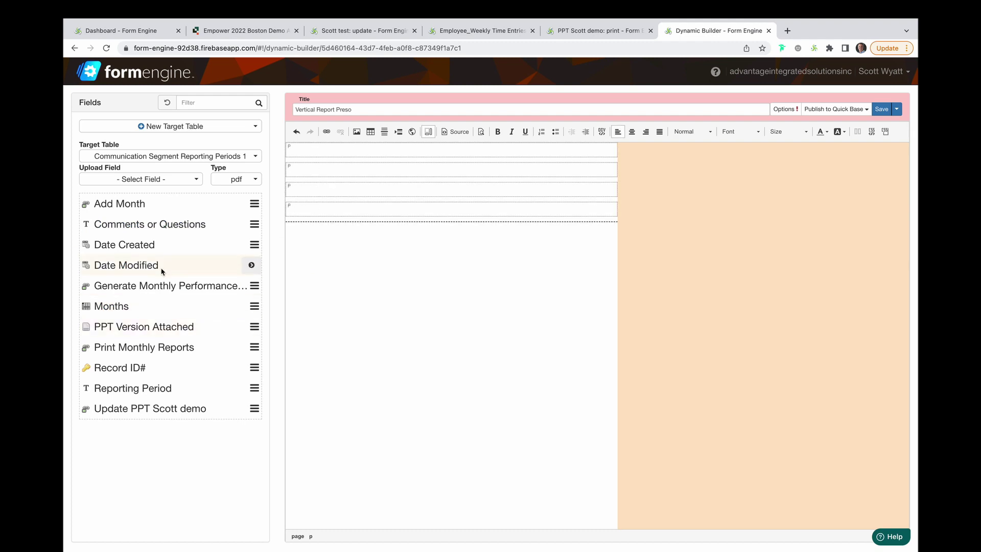
pyautogui.click(252, 307)
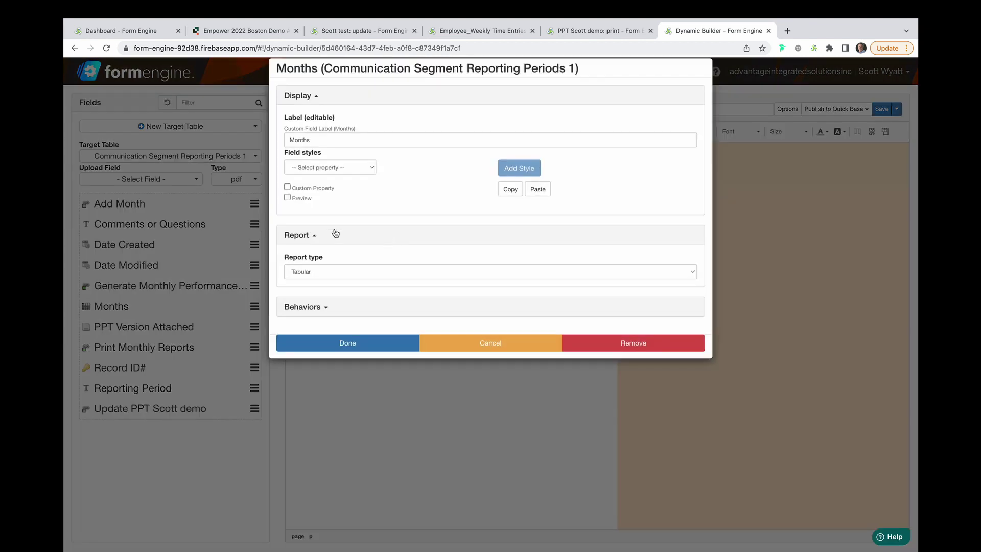
pyautogui.click(313, 277)
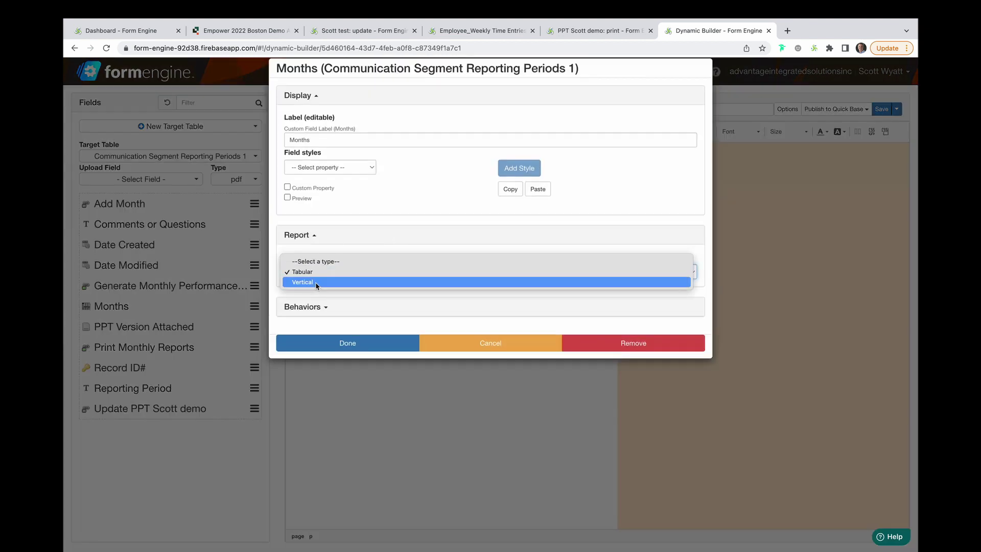
pyautogui.click(316, 284)
pyautogui.click(382, 344)
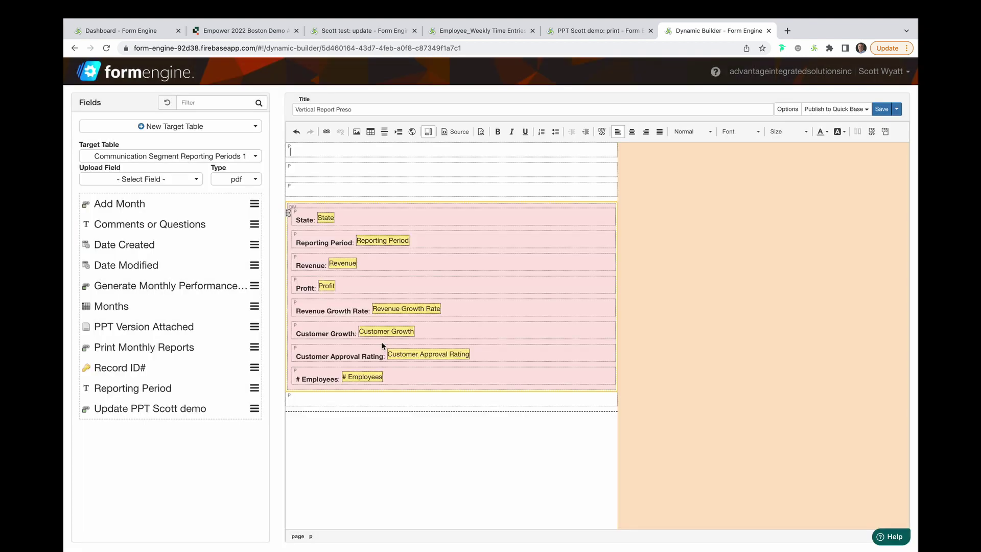
# - Publish a "Print" link field named Print Vertical Report Preso to the Communication Segment Reporting Periods table, matched on Record ID#
pyautogui.click(834, 109)
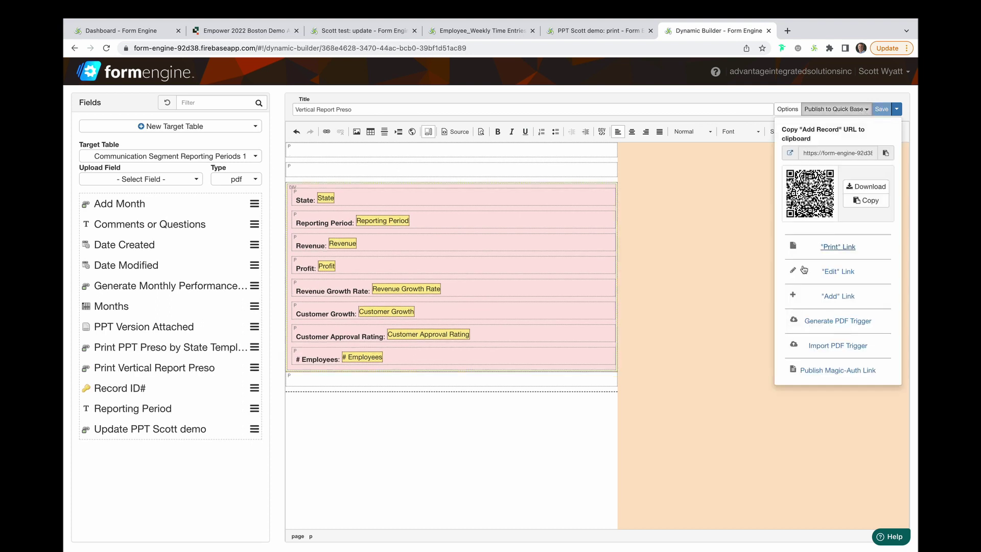
pyautogui.click(838, 247)
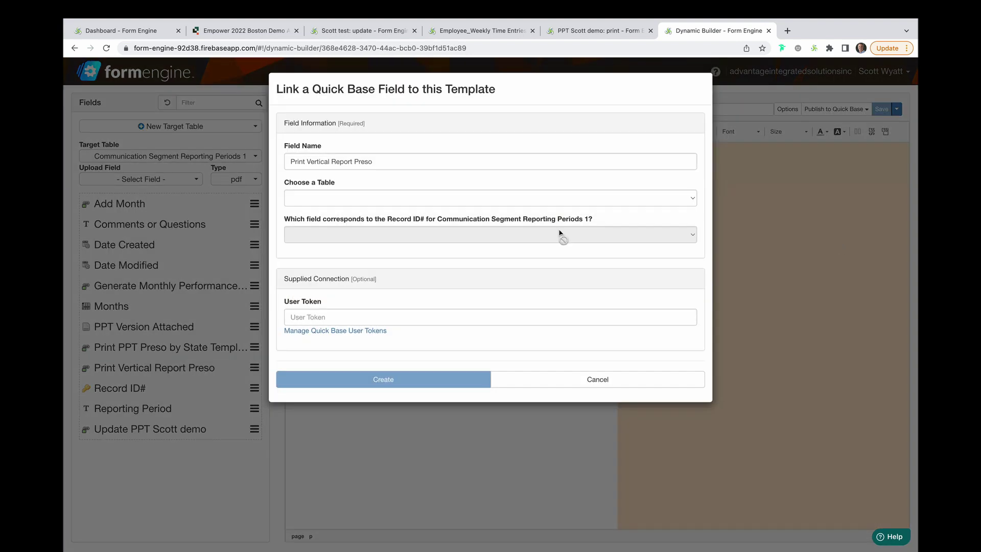
pyautogui.click(461, 199)
pyautogui.click(446, 211)
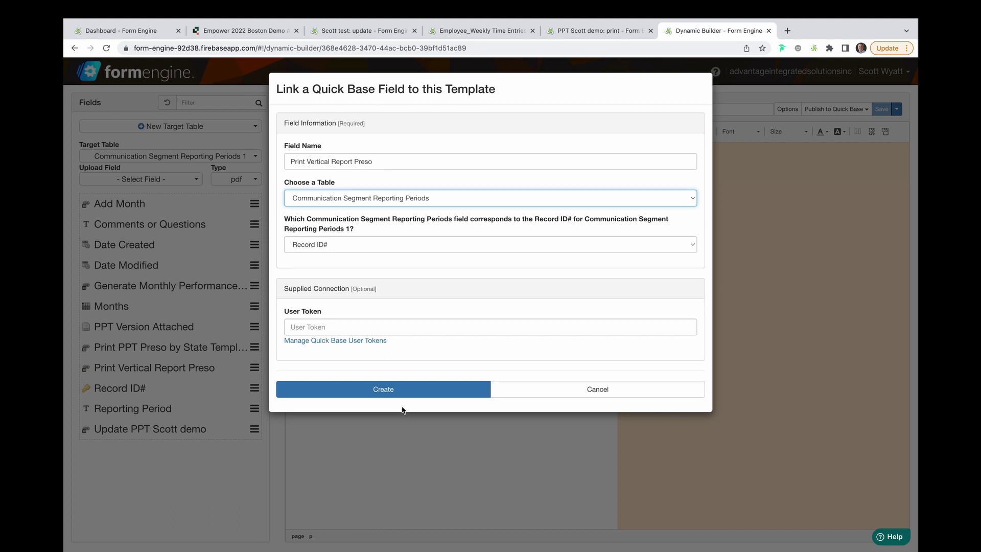
pyautogui.click(424, 389)
pyautogui.click(575, 123)
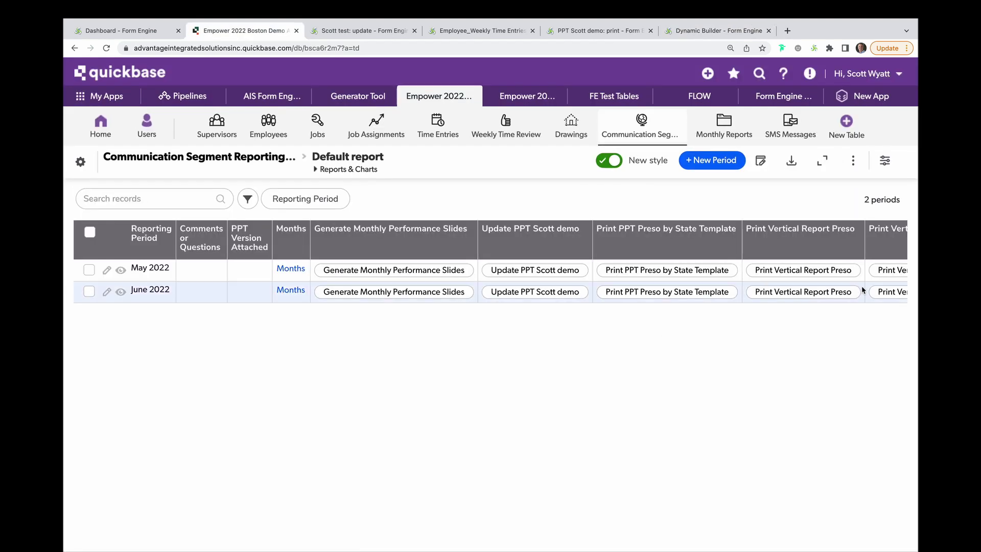
# - Open the May 2022 Vertical Report Preso print view from Quickbase, review its state entries and close it
pyautogui.click(889, 270)
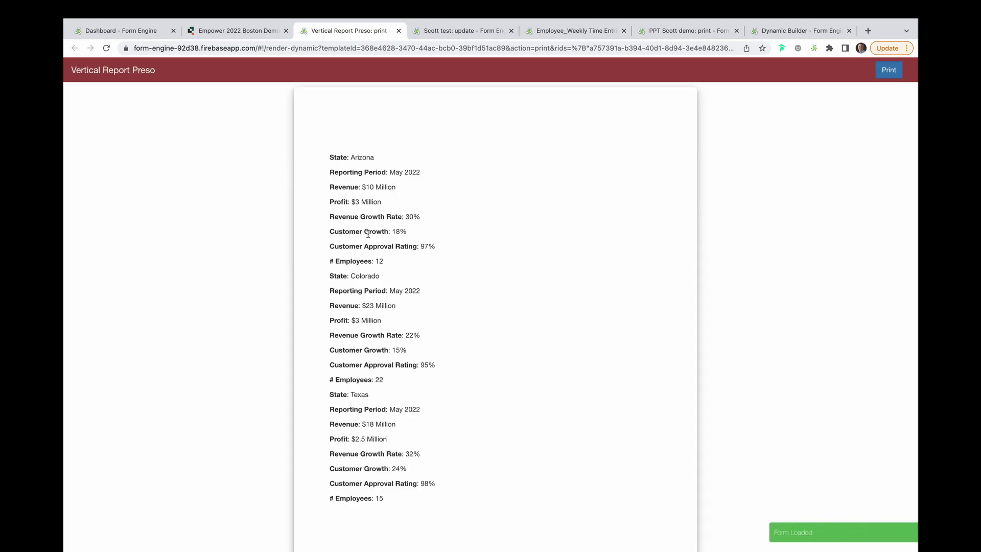
pyautogui.scroll(-1, 358, 440)
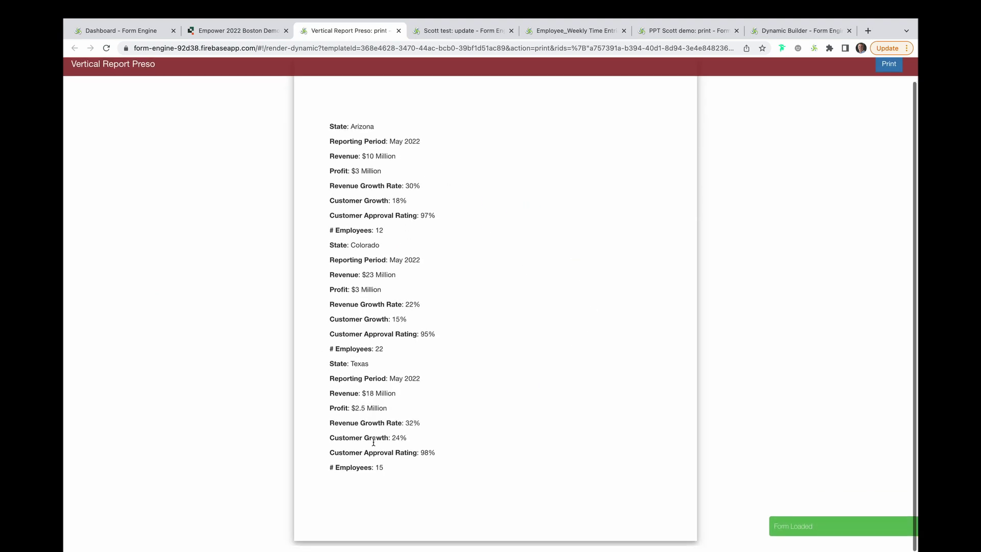
pyautogui.press('super+w')
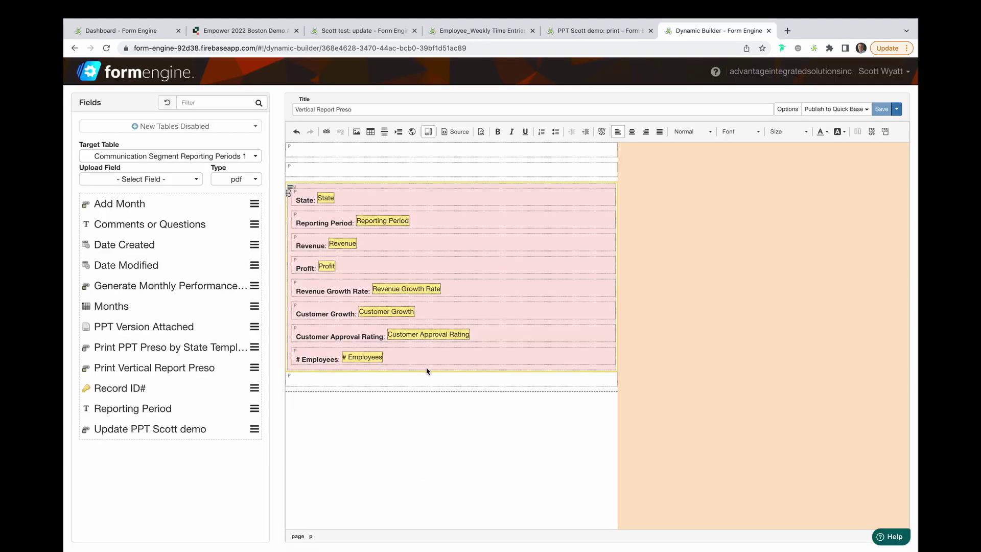
# - Insert a page break after the # Employees line and enter the title "Monthly Performance Report" above the State field
pyautogui.click(436, 367)
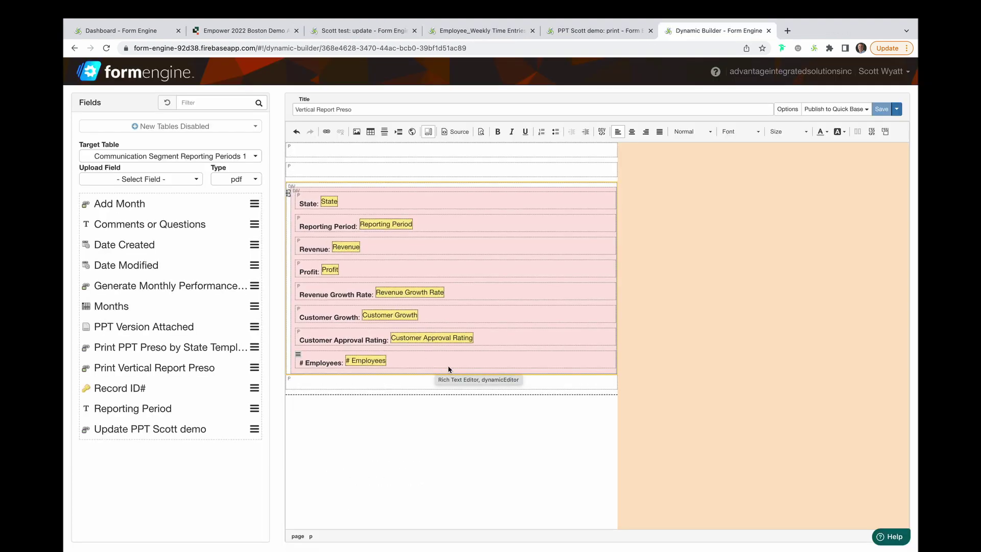
pyautogui.click(400, 132)
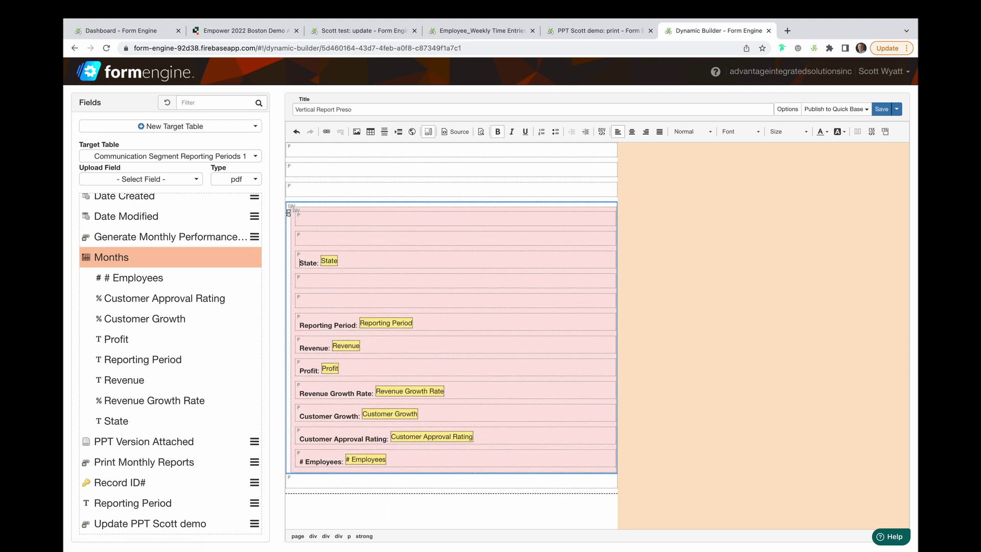
pyautogui.click(428, 221)
pyautogui.write('Monthly Performance Report')
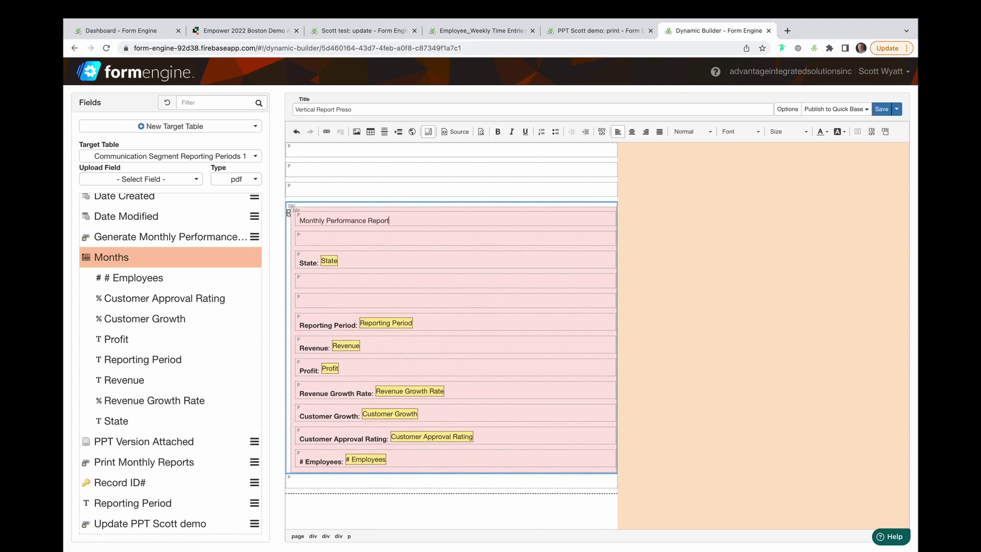
# - Format the "Monthly Performance Report" title as centred, bold, blue text in size 36
pyautogui.moveTo(391, 221); pyautogui.dragTo(299, 221)
pyautogui.click(807, 132)
pyautogui.scroll(-5, 797, 184)
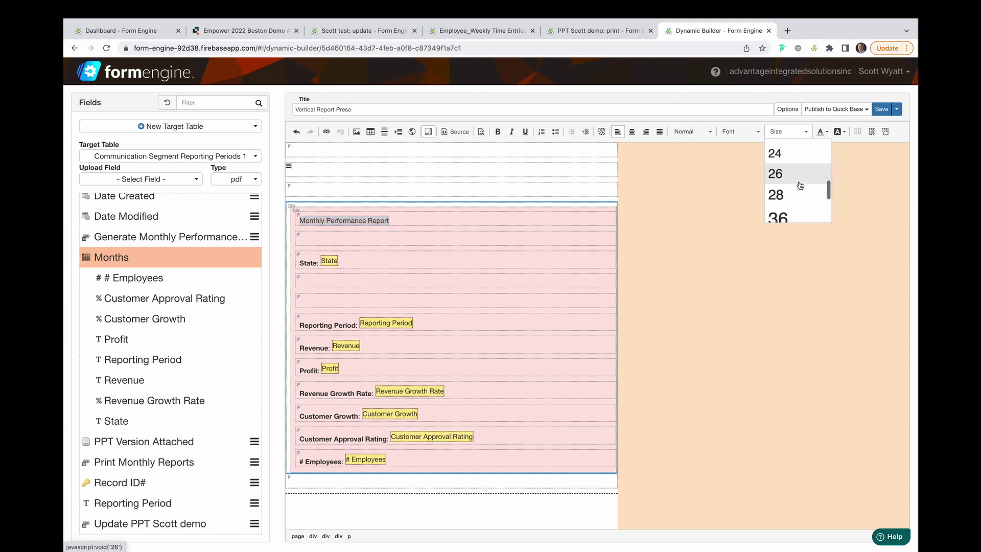
pyautogui.click(797, 217)
pyautogui.click(631, 134)
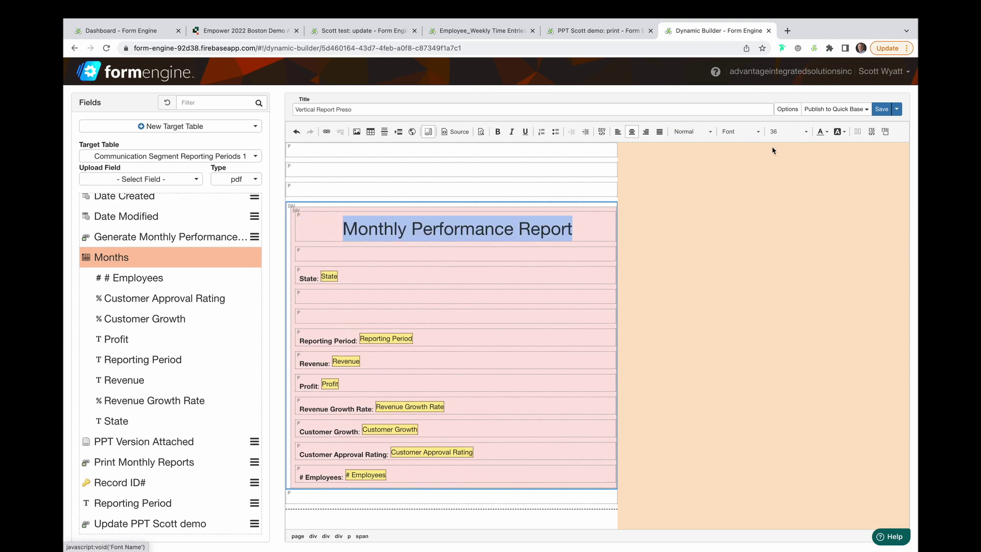
pyautogui.click(498, 132)
pyautogui.click(826, 133)
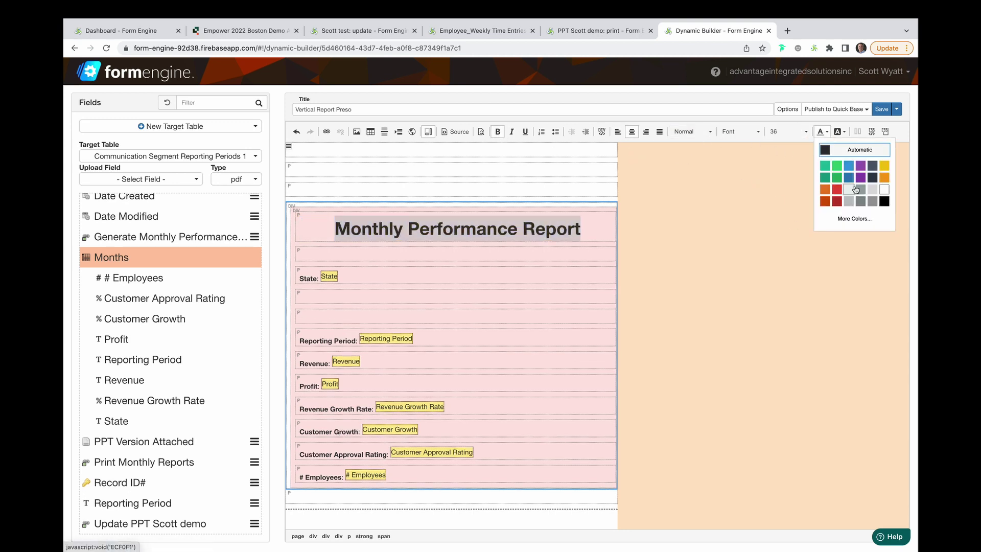
pyautogui.click(853, 185)
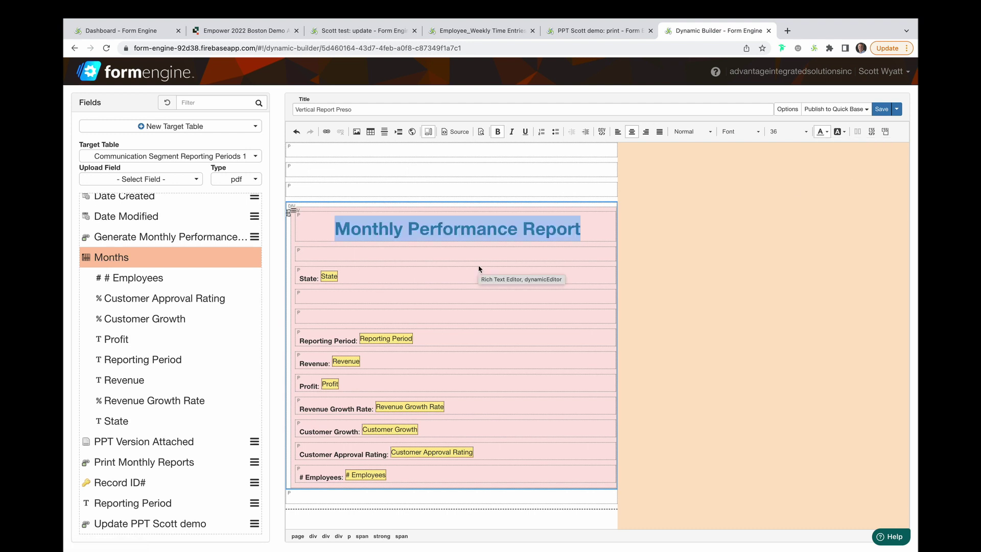
# - Add a bold blue "State" subheading in size 28 under the title, centred along with the State field line
pyautogui.click(479, 258)
pyautogui.write('State')
pyautogui.hotkey('shift', 'Home')
pyautogui.click(787, 132)
pyautogui.click(801, 175)
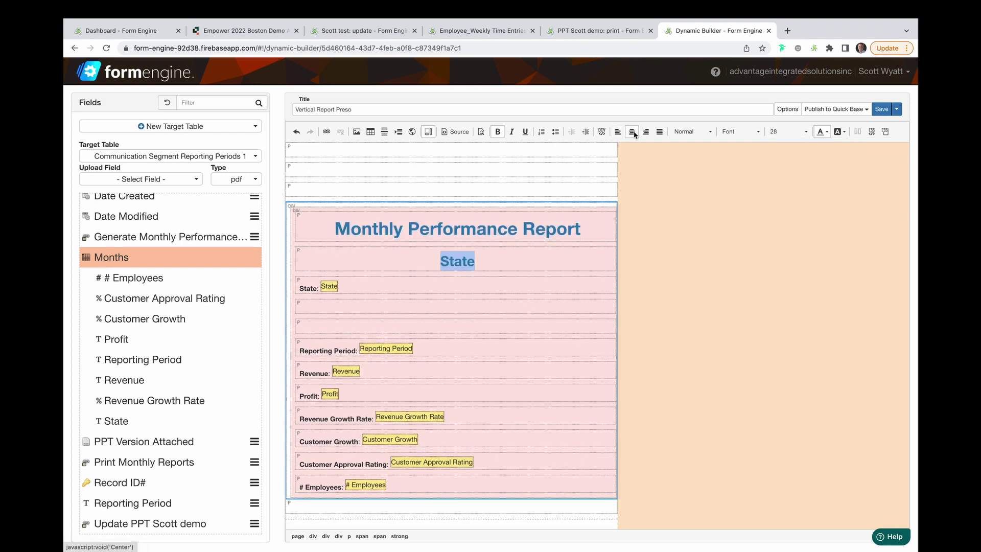
pyautogui.click(633, 132)
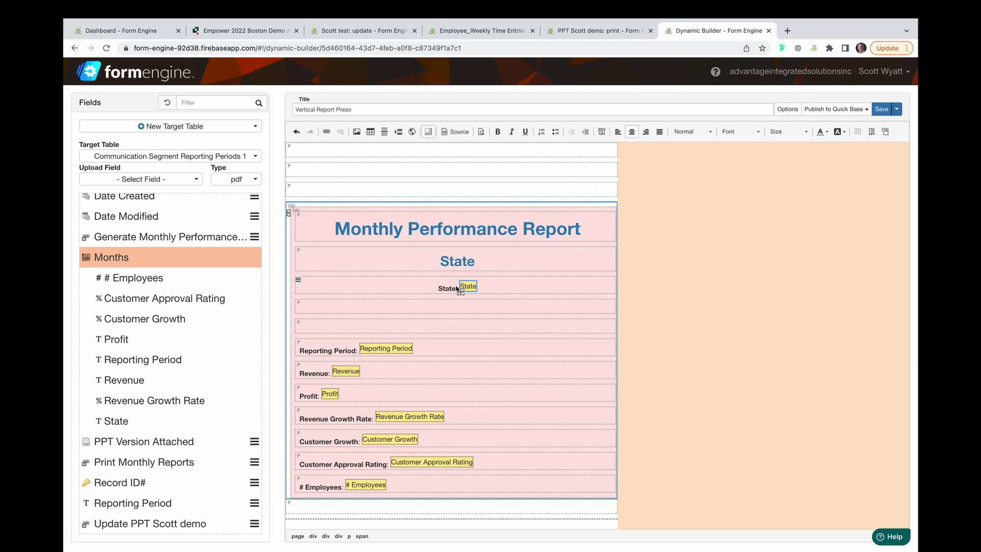
# - Delete the "State:" label in front of the State field, keeping only the field itself
pyautogui.click(459, 287)
pyautogui.press('BackSpace')
pyautogui.press('BackSpace')
pyautogui.press('BackSpace')
pyautogui.press('BackSpace')
pyautogui.press('BackSpace')
pyautogui.press('BackSpace')
pyautogui.press('BackSpace')
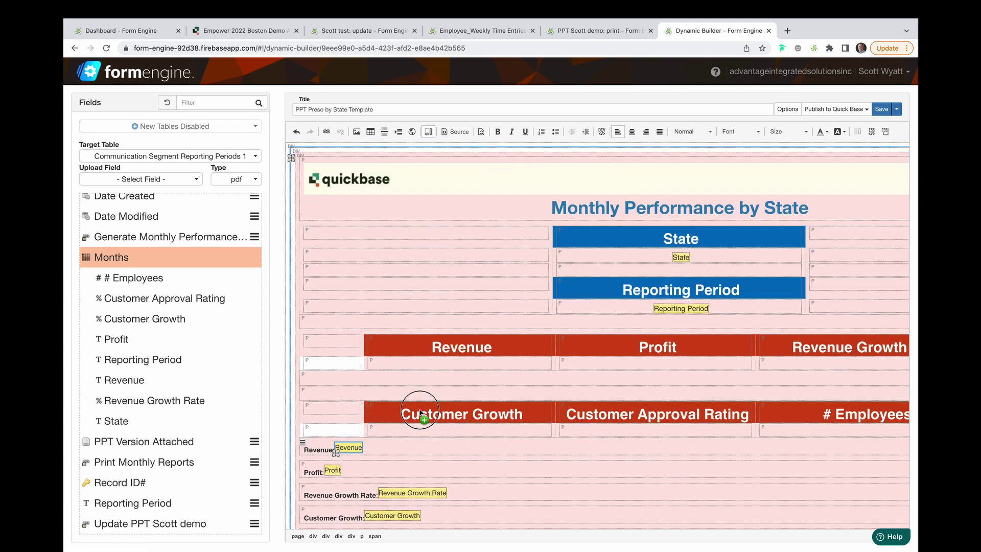
# - Move the Profit, Revenue Growth Rate, Customer Growth, Customer Approval Rating and # Employees fields into the cells beneath their matching headings
pyautogui.click(657, 365)
pyautogui.moveTo(379, 494); pyautogui.dragTo(805, 364)
pyautogui.moveTo(366, 513); pyautogui.dragTo(427, 430)
pyautogui.scroll(-2, 428, 431)
pyautogui.moveTo(394, 481); pyautogui.dragTo(678, 379)
pyautogui.moveTo(352, 504); pyautogui.dragTo(775, 391)
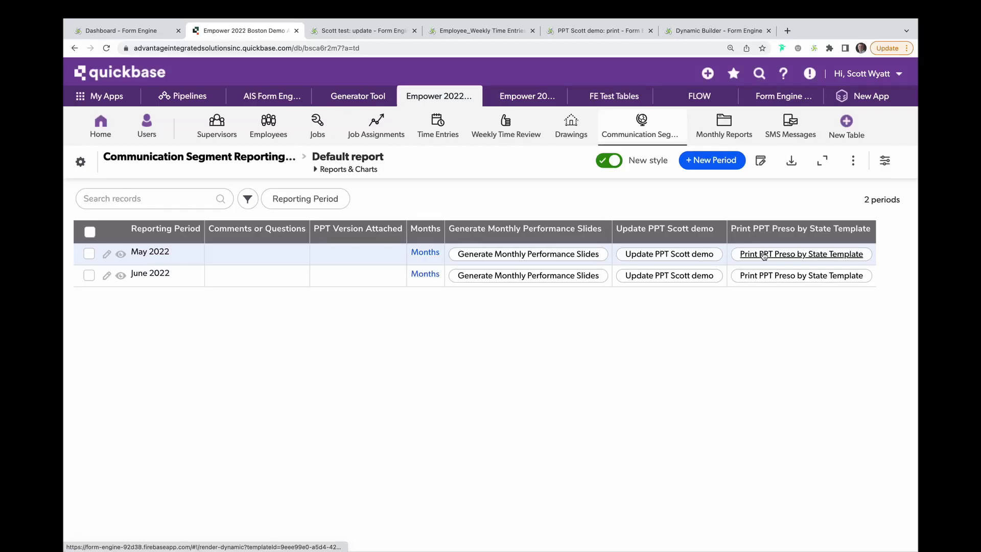
# - Open the May 2022 print view of PPT Preso by State Template from Quickbase and review each state's page
pyautogui.click(765, 254)
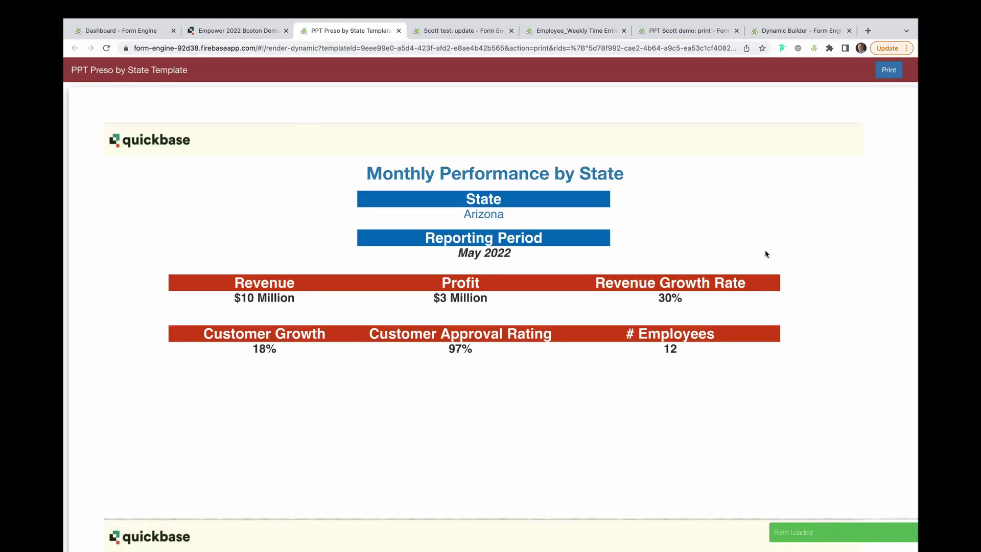
pyautogui.scroll(-3, 766, 254)
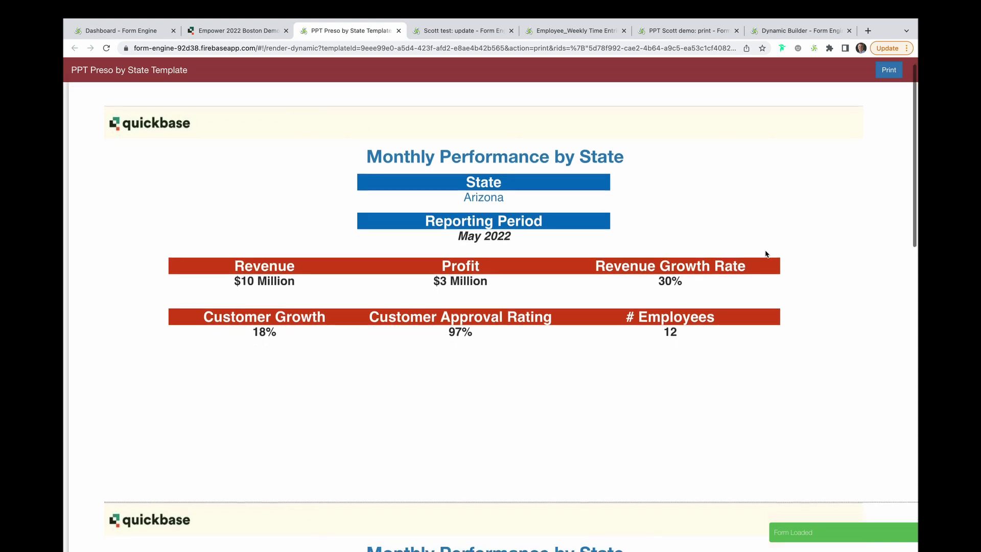
pyautogui.scroll(-8, 765, 254)
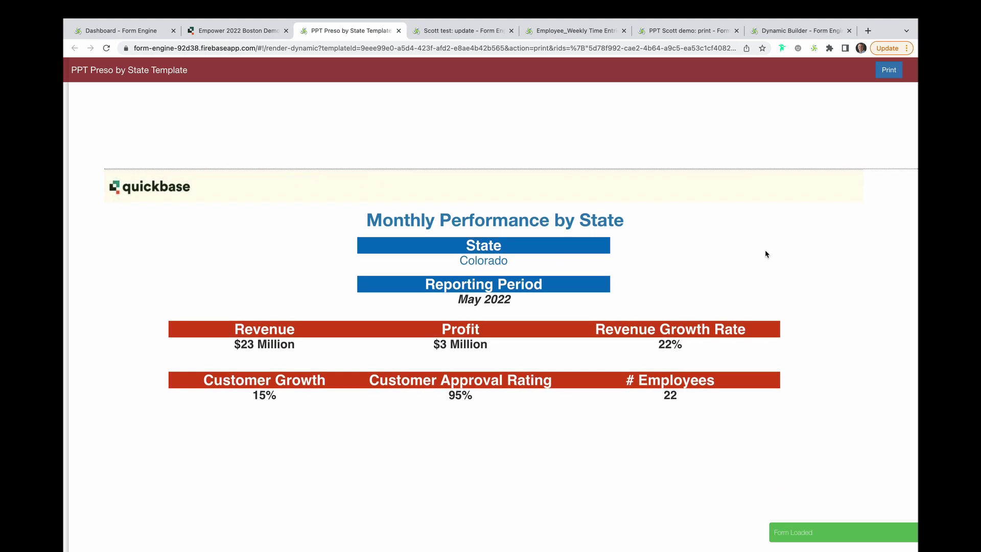
pyautogui.scroll(-10, 765, 254)
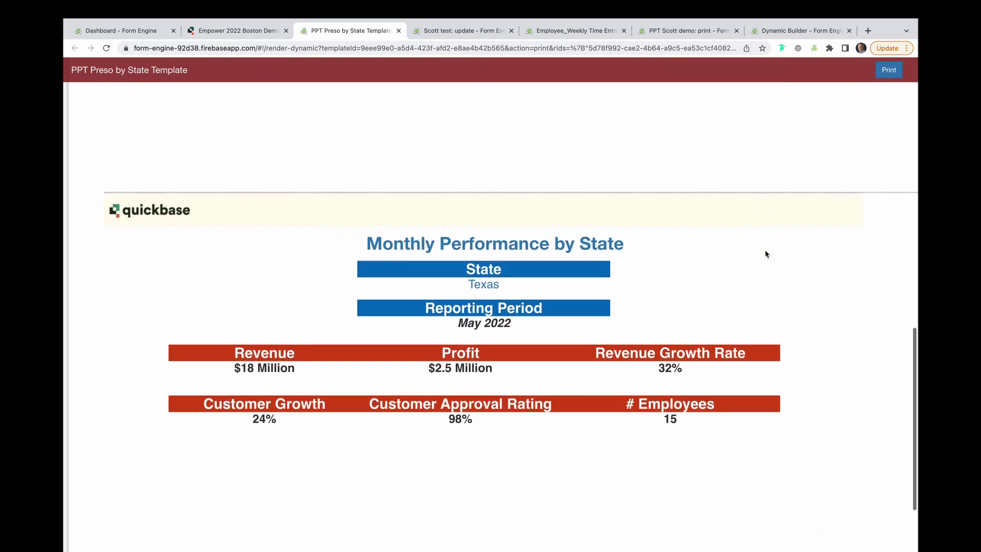
pyautogui.scroll(20, 765, 254)
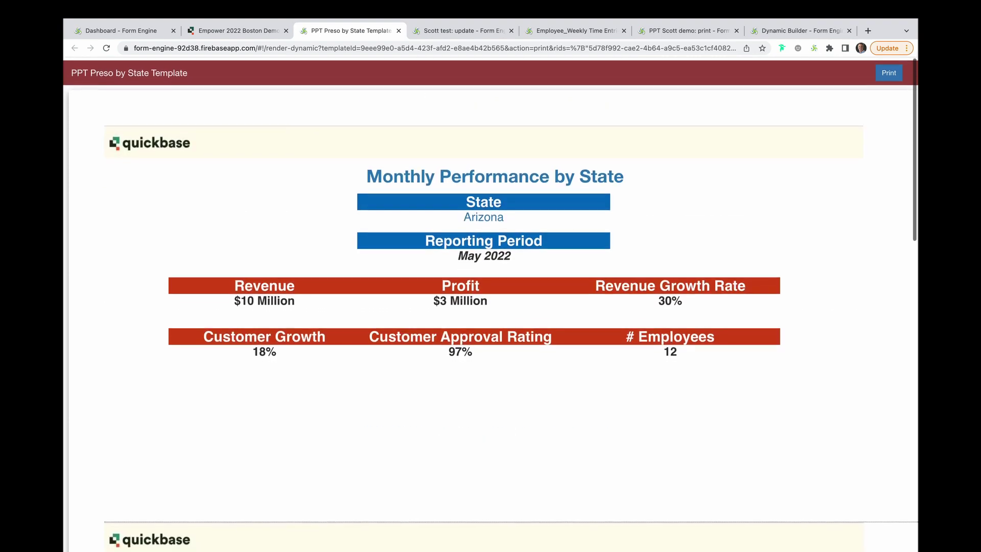
# - Print PPT Preso by State Template to a PDF and look through its pages in Preview
pyautogui.click(890, 76)
pyautogui.click(534, 166)
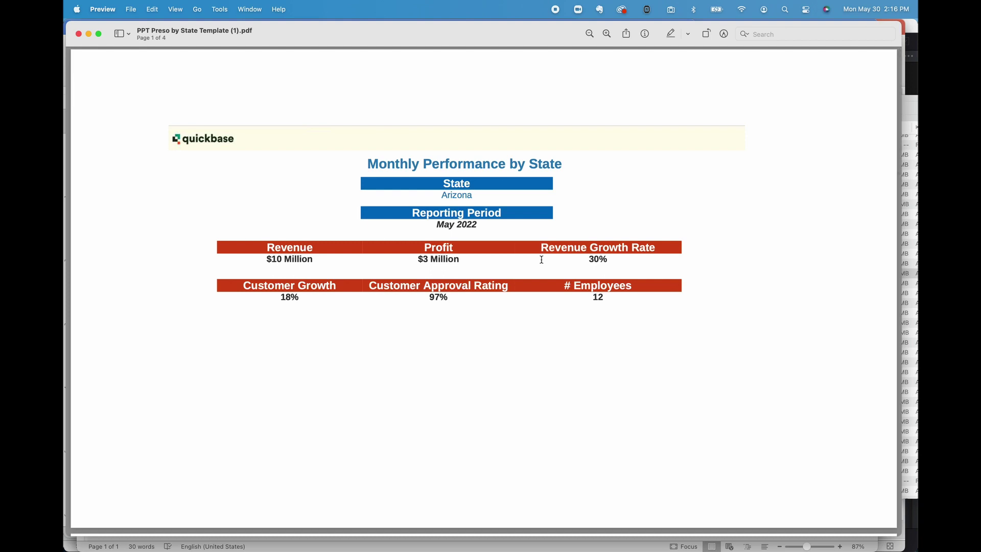
pyautogui.scroll(-5, 542, 259)
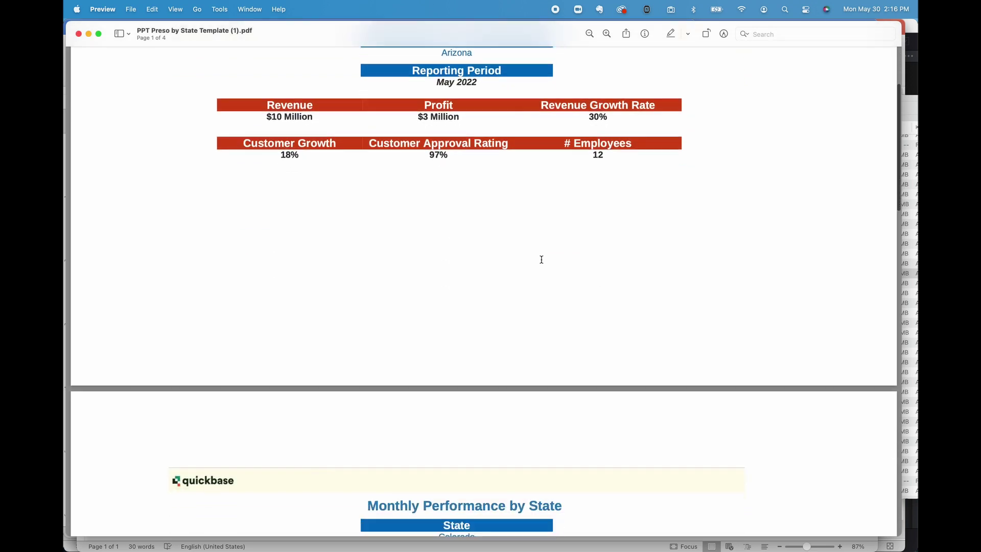
pyautogui.scroll(-3, 542, 260)
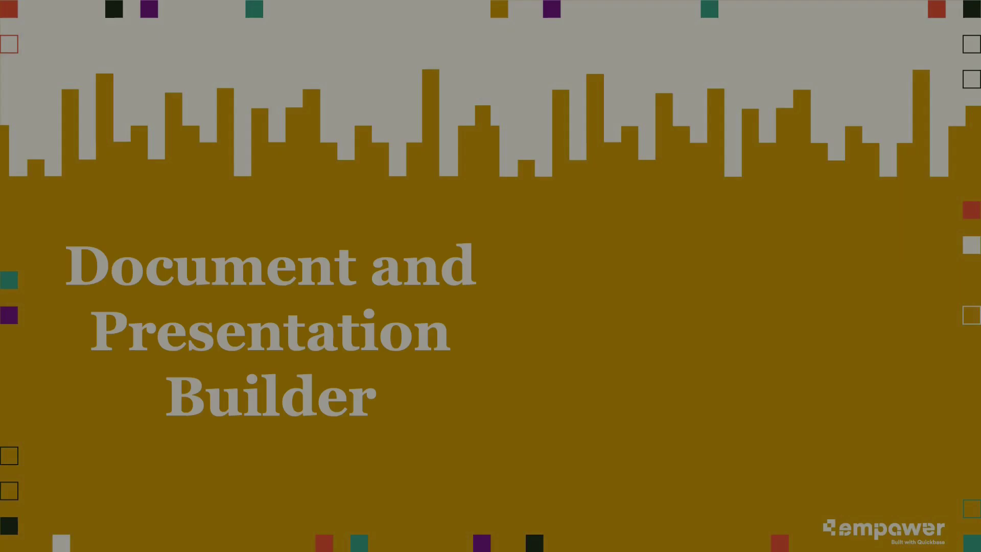